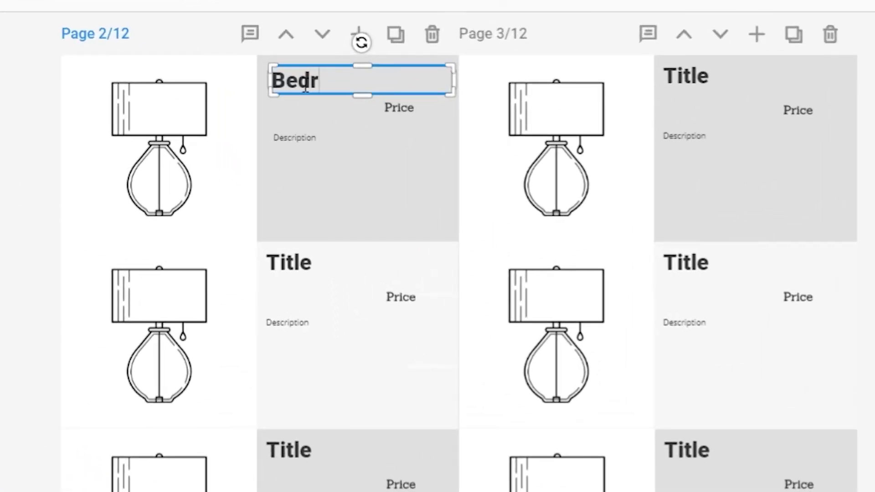
Paste the long bedroom description into the Description box, enlarge it, and start editing Price
click(292, 142)
text(Upholstered in soft woven fabric that brings a cosy feeling into your bedroom. The headboard is a comfy backrest for late night reading. And whatâs more, it all comes in 1 package. Convenient, right?)
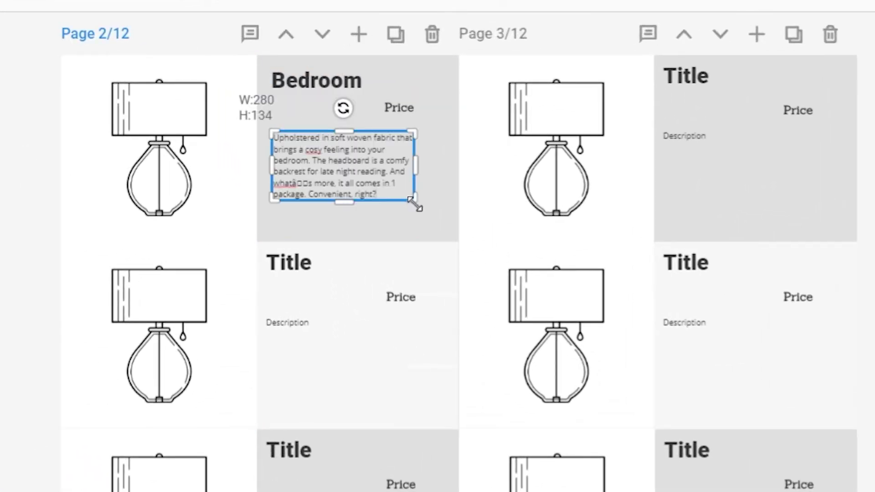
drag(416, 203, 416, 202)
click(410, 112)
double_click(410, 112)
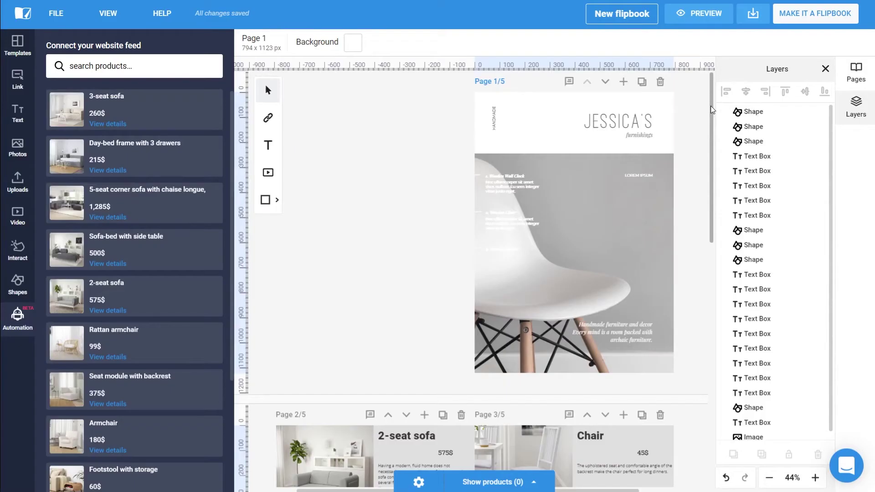
drag(712, 110, 692, 302)
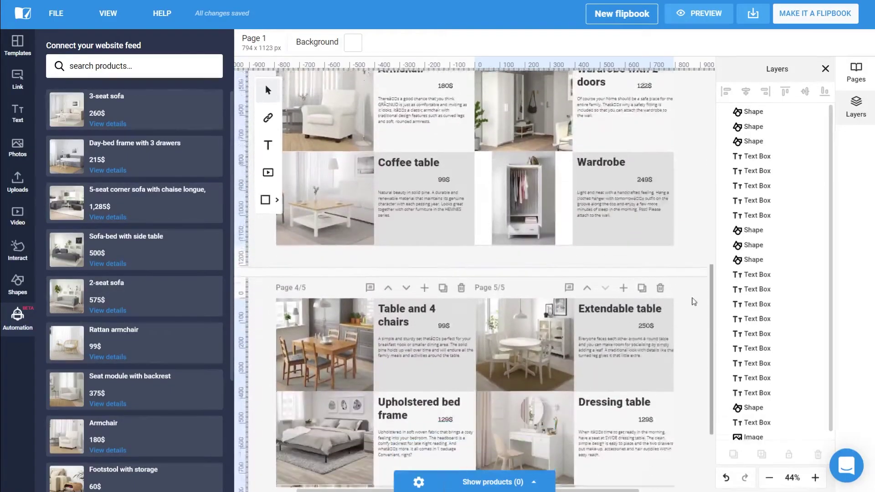
scroll(693, 302, down, 3)
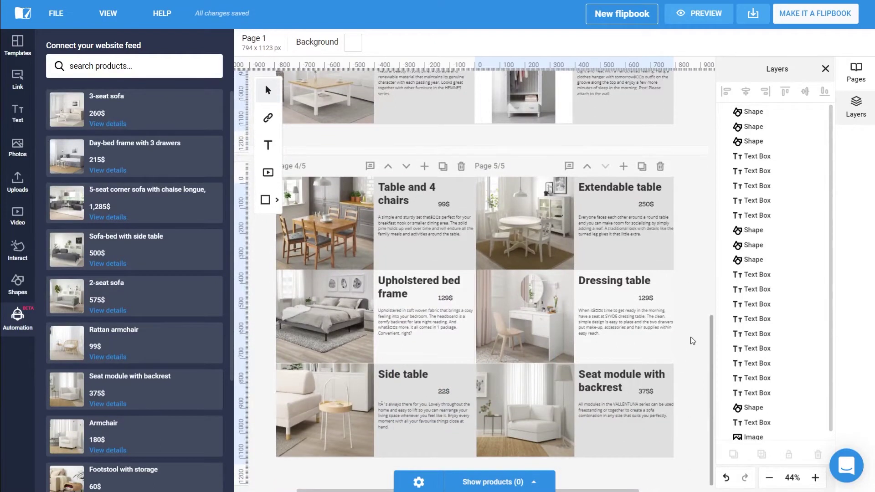
scroll(700, 297, up, 5)
scroll(700, 298, up, 5)
scroll(699, 298, up, 5)
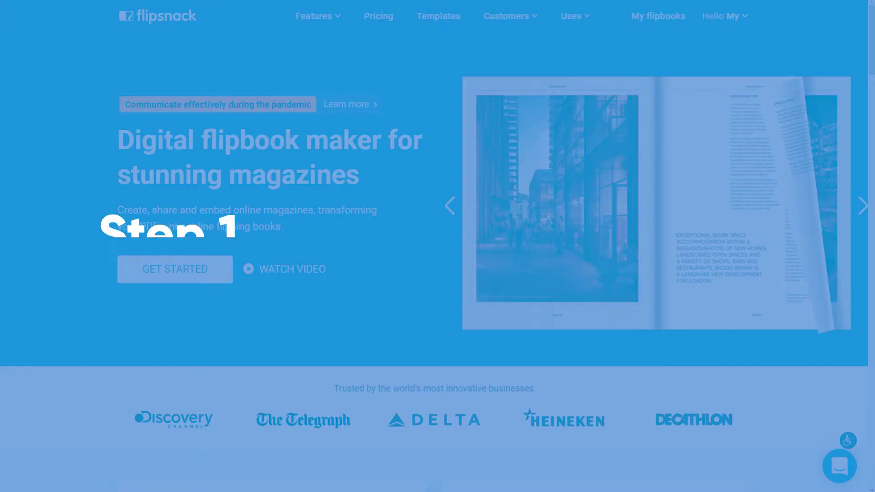
Go from My flipbooks to Automation and choose the CSV product-feed import
click(658, 26)
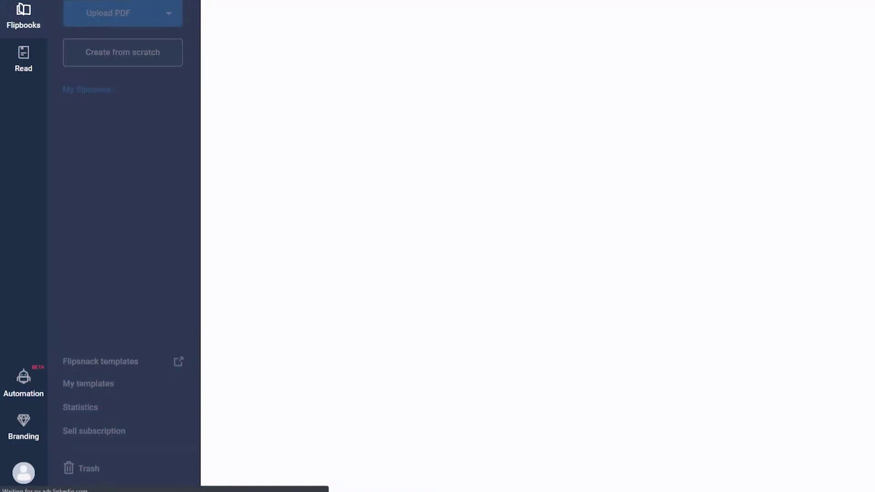
click(51, 317)
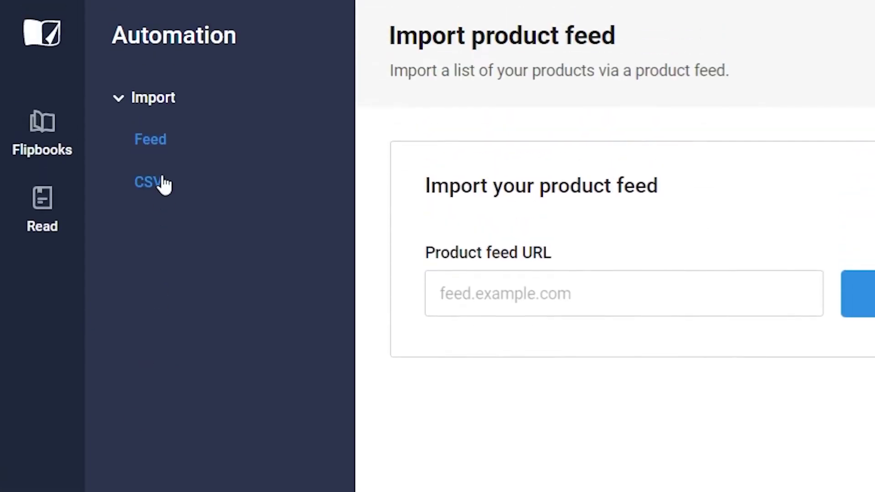
click(159, 175)
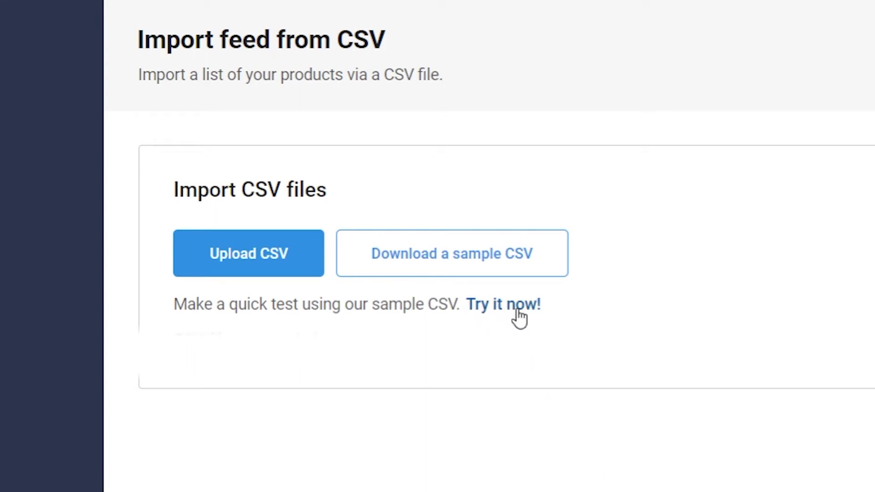
Upload 'Funiture - Sheet1.csv' as the product feed file
click(251, 256)
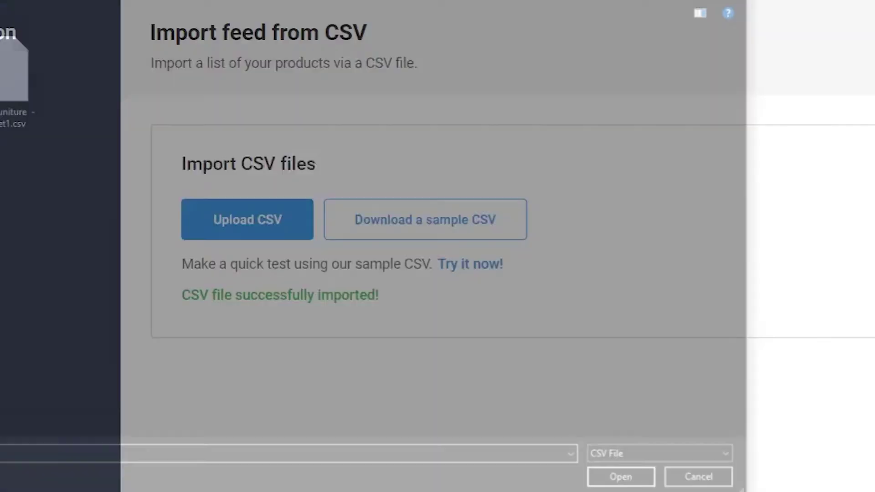
click(109, 46)
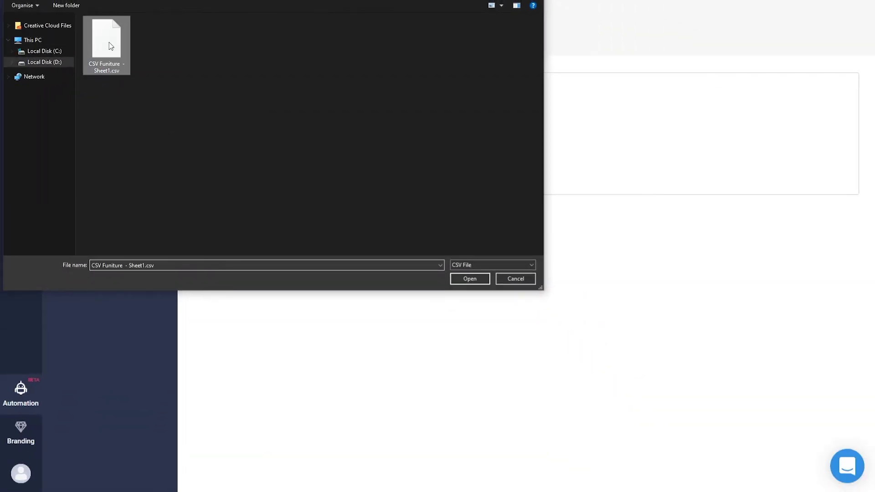
click(470, 279)
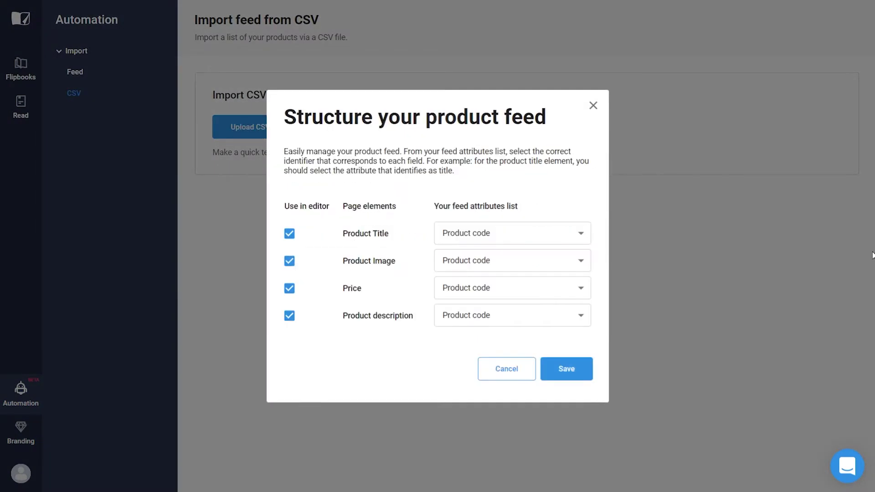
Map the fields to Product name, Image URL, Price and Description, save, and go to page 5
click(480, 235)
click(476, 283)
click(472, 264)
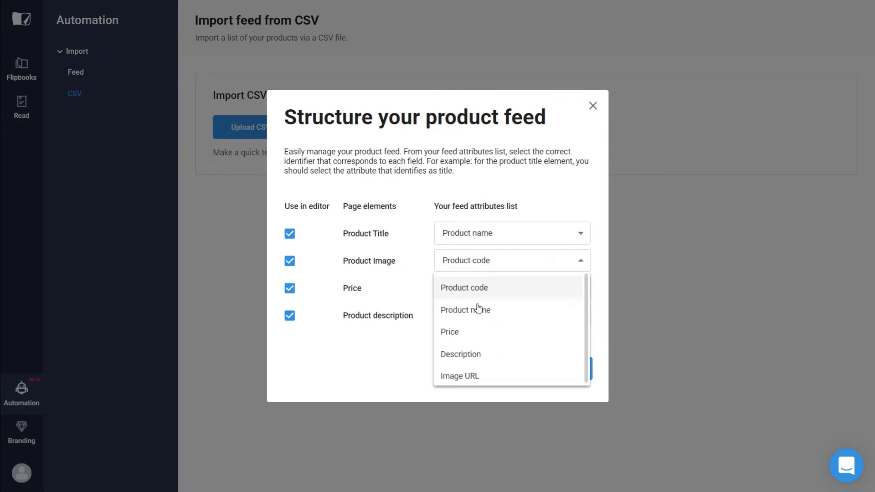
click(472, 376)
click(469, 288)
click(461, 362)
click(473, 315)
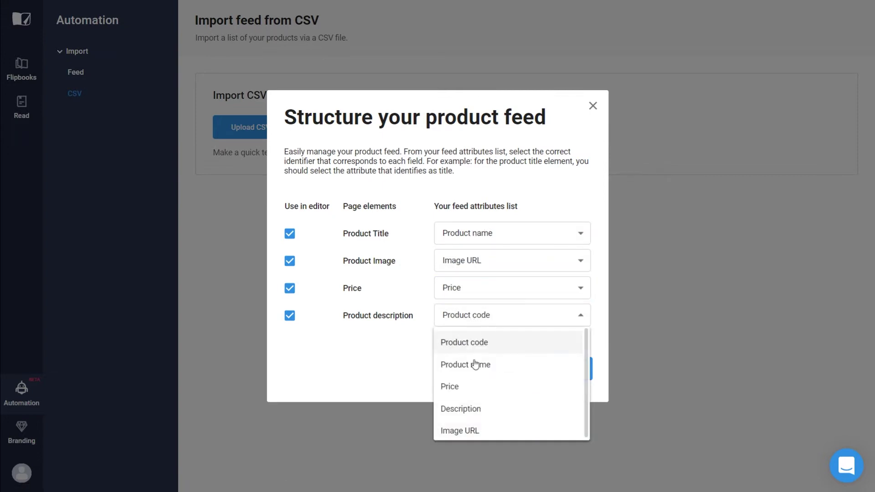
click(480, 404)
click(567, 368)
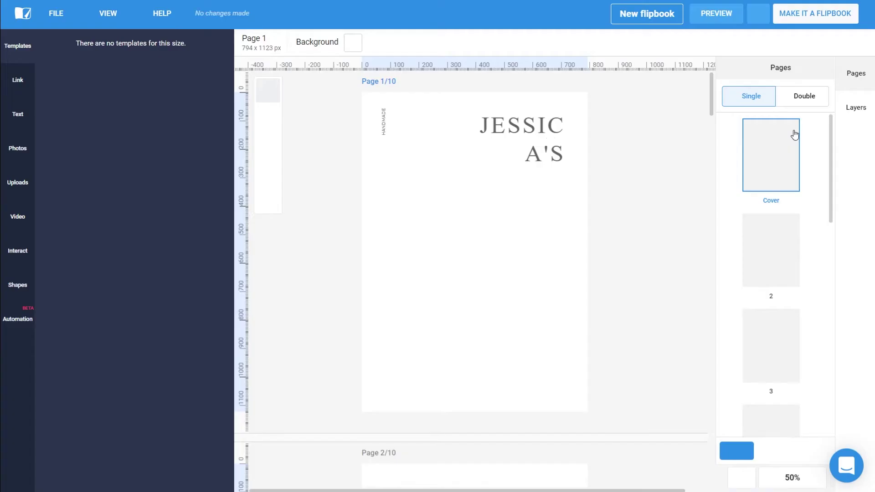
scroll(295, 207, down, 5)
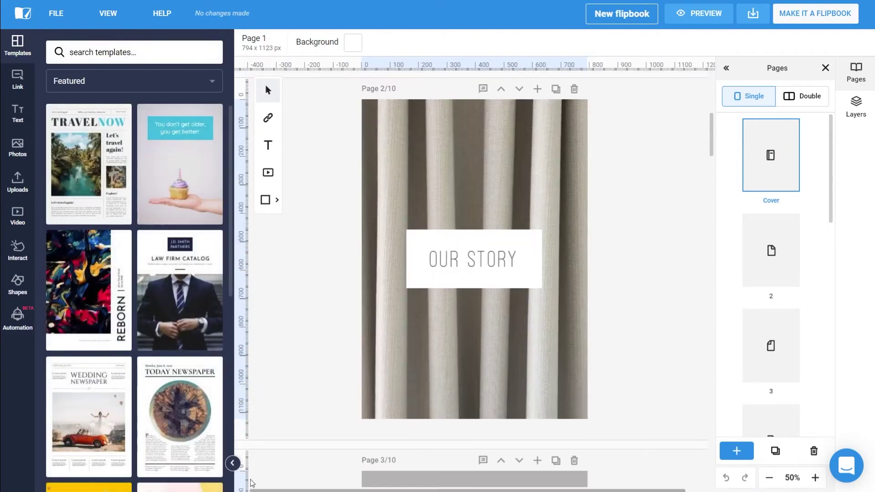
click(234, 464)
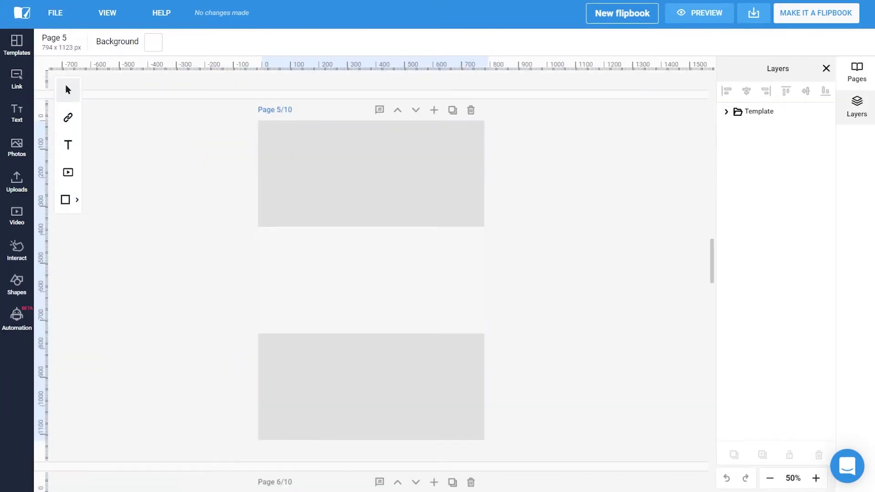
Add a non-italic Title heading and a Price subheading at page 5's top right
click(18, 114)
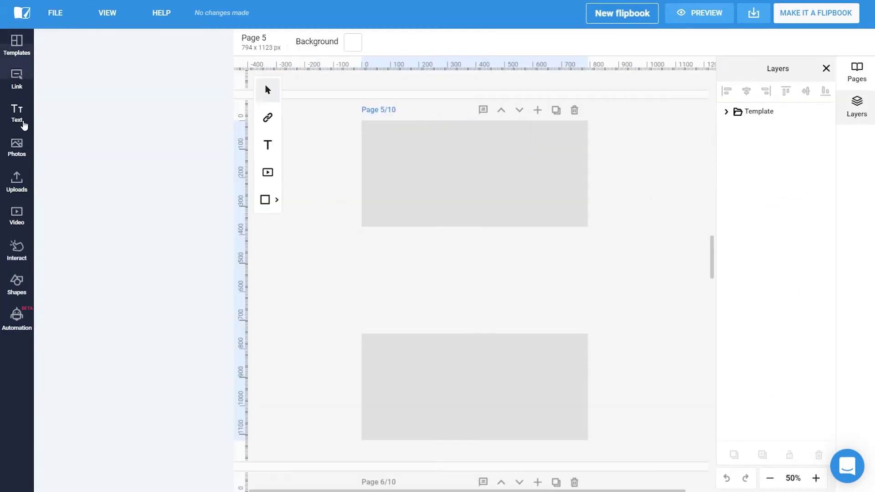
drag(123, 77, 532, 139)
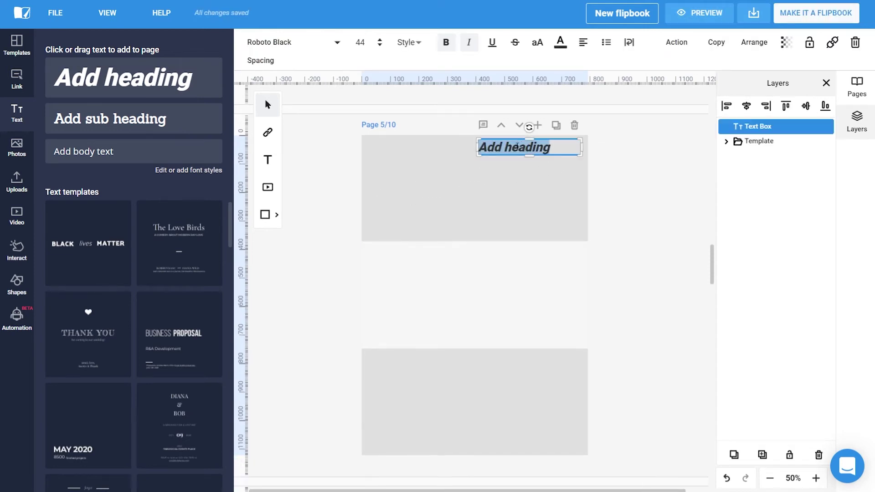
text(Title)
key(ctrl+a)
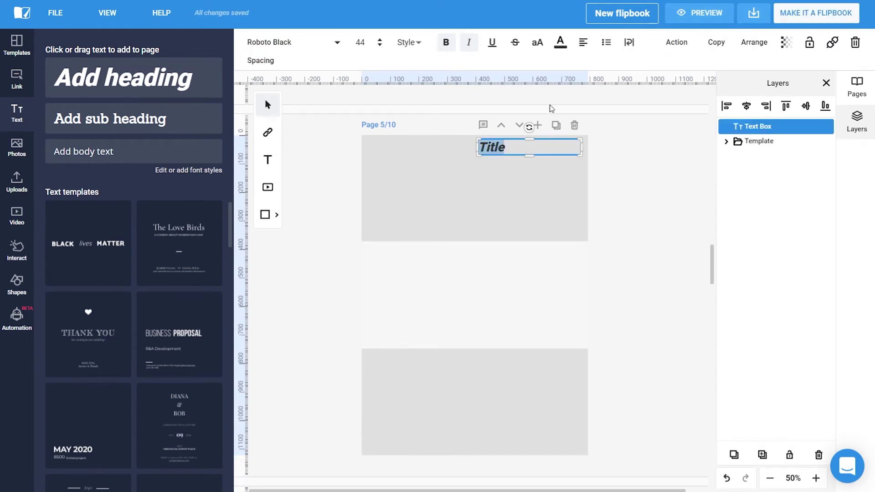
click(468, 43)
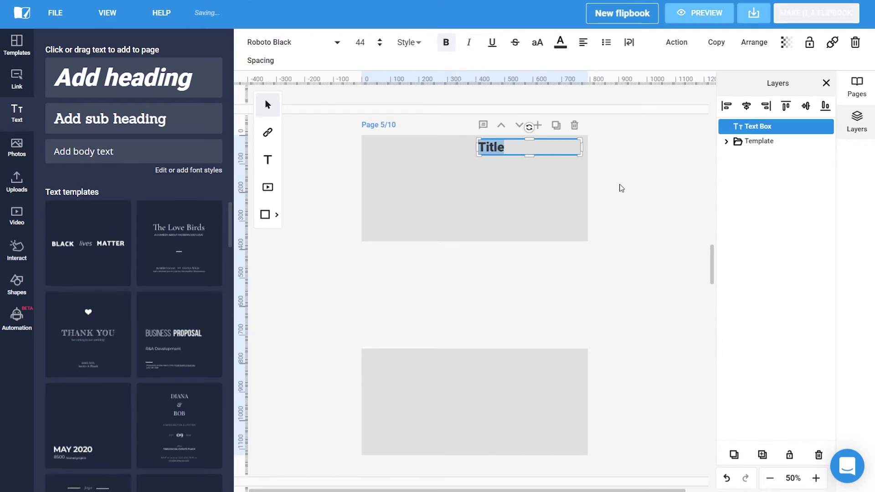
click(620, 187)
mouse_move(99, 127)
mouse_down()
mouse_move(561, 161)
mouse_move(546, 164)
mouse_up()
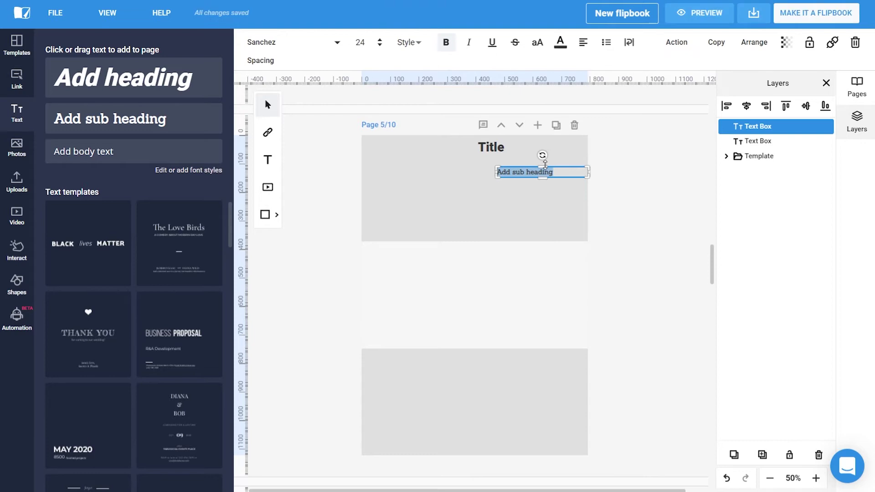
text(Price)
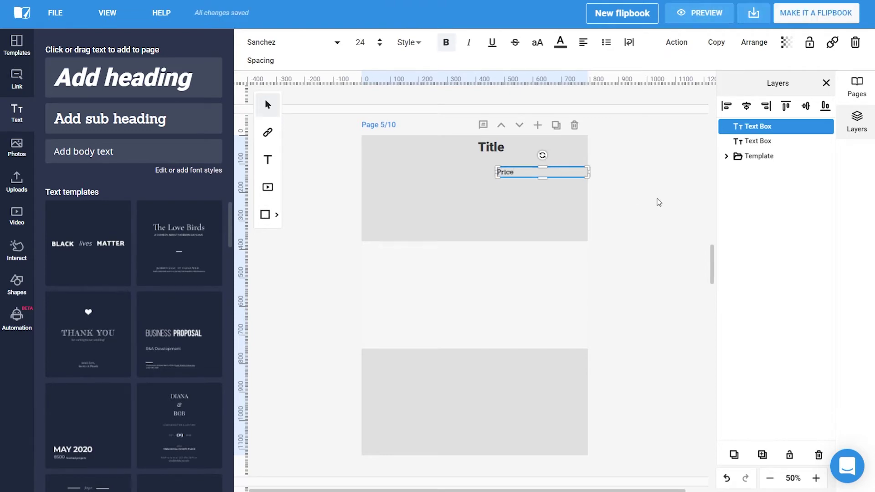
click(516, 176)
drag(508, 163, 558, 157)
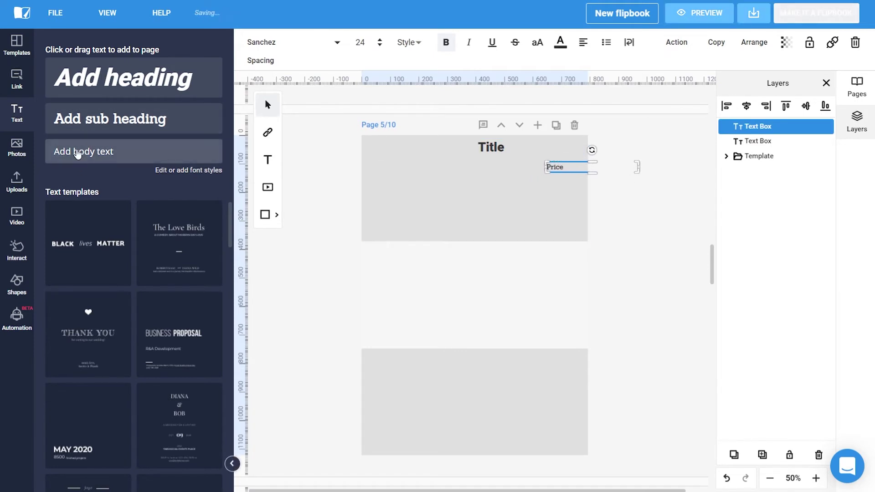
Add a widened, taller Description body text box below the price
mouse_move(77, 154)
mouse_down()
mouse_move(520, 192)
mouse_move(512, 228)
mouse_up()
drag(557, 201, 593, 201)
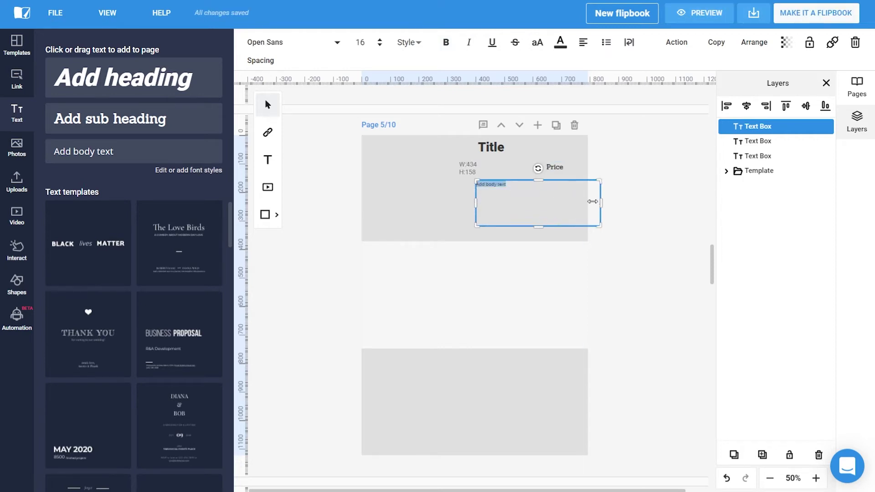
drag(530, 226, 530, 236)
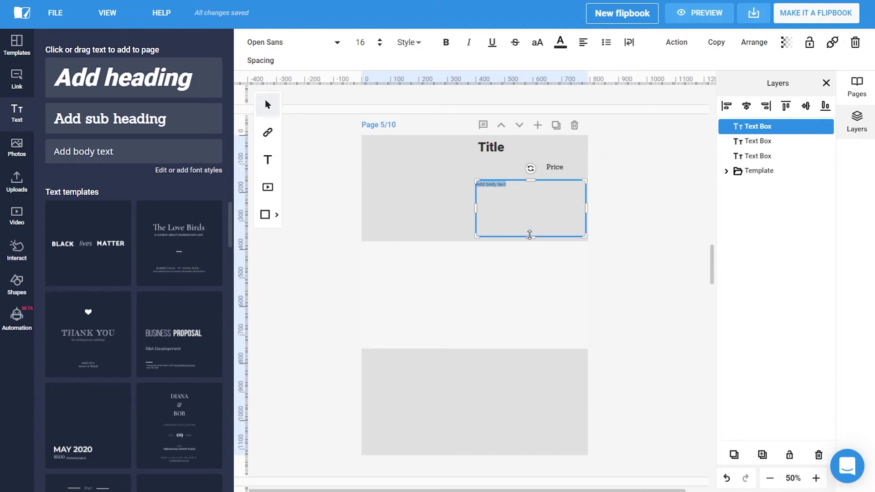
text(Description)
click(632, 235)
click(488, 174)
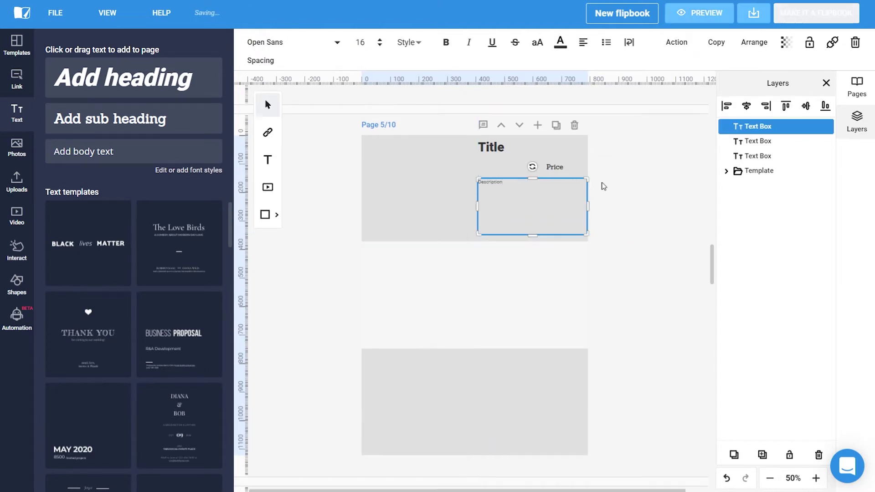
click(621, 180)
Insert the lamp illustration from Uploads and shrink it to fit the left block
click(16, 181)
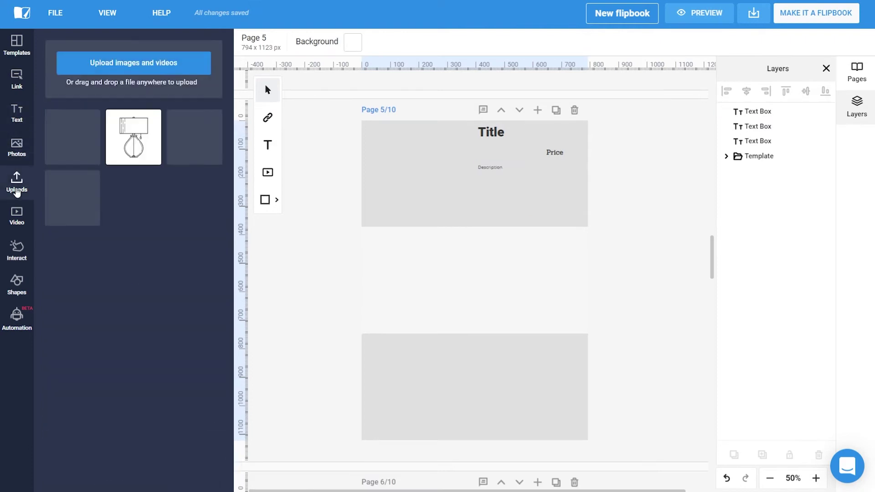
click(133, 147)
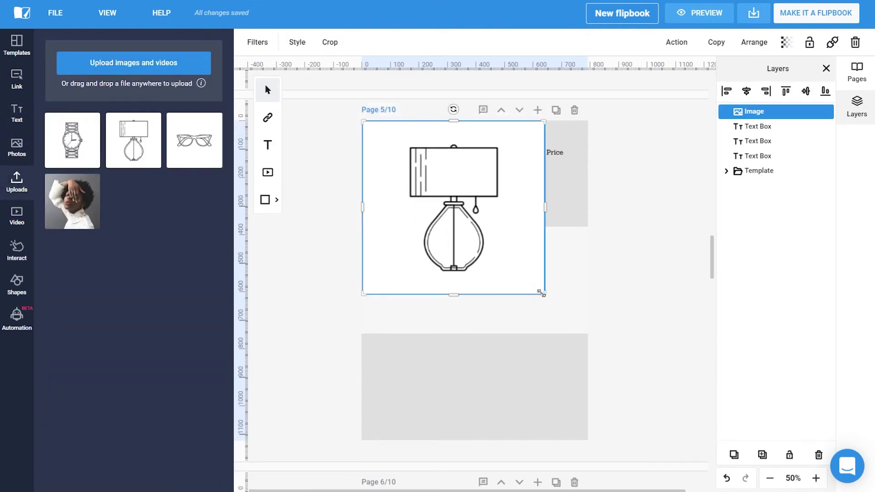
drag(545, 294, 460, 216)
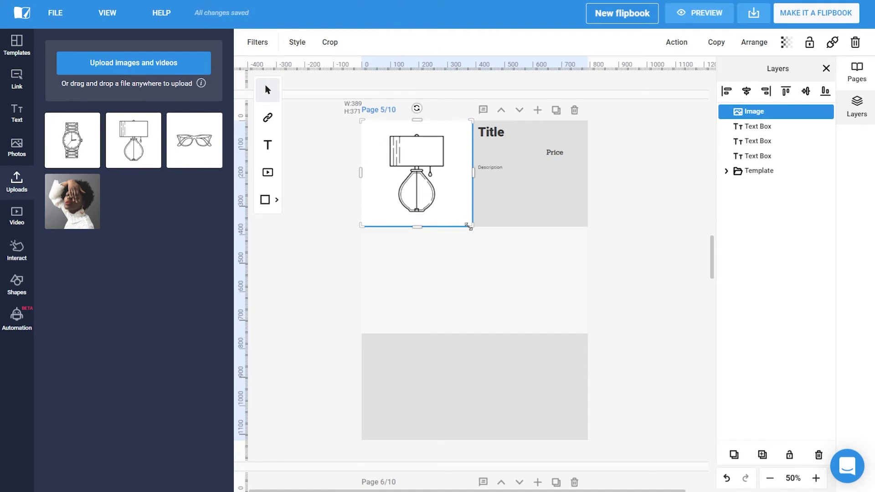
Rename the three Text Box layers in the Layers panel to Description, Price and Title
click(758, 140)
double_click(754, 127)
text(Descr)
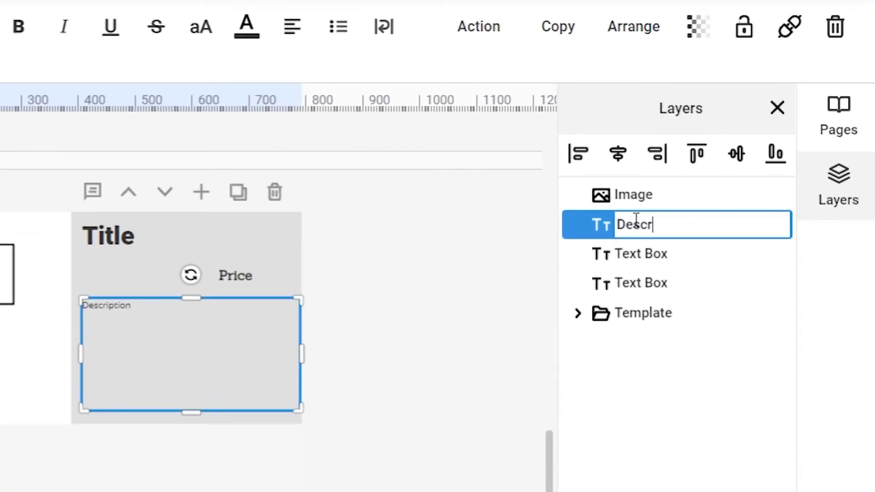
text(n)
key(Return)
click(629, 253)
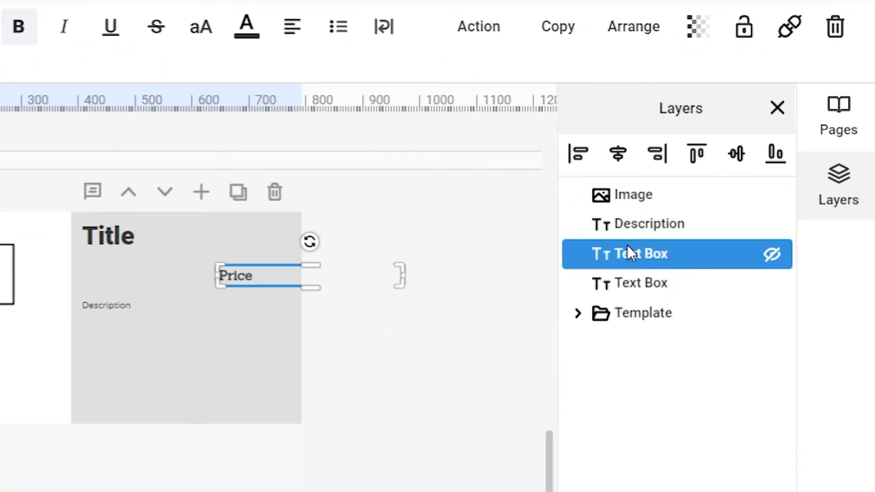
double_click(627, 252)
text(Price)
key(Return)
double_click(622, 284)
text(Titl)
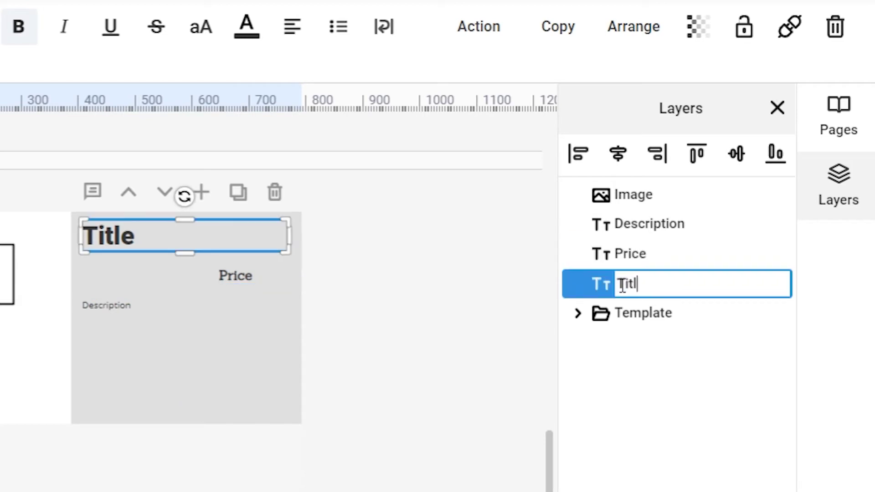
text(e)
key(Return)
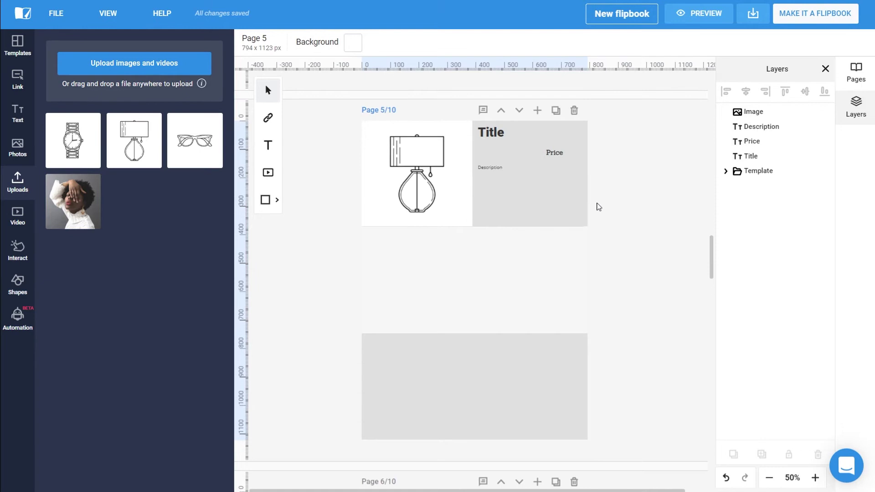
Link the image and text layers to the feed: Title→Product name, Price→Price, Description→Description
click(752, 158)
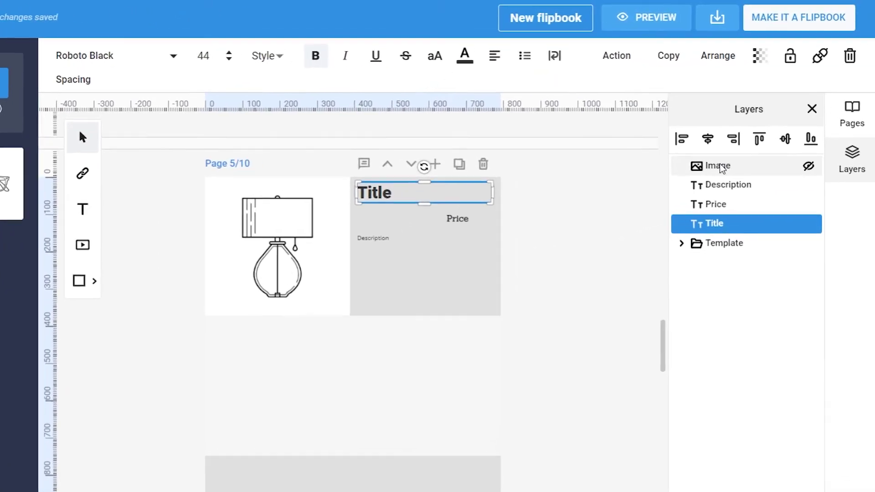
shift+click(722, 169)
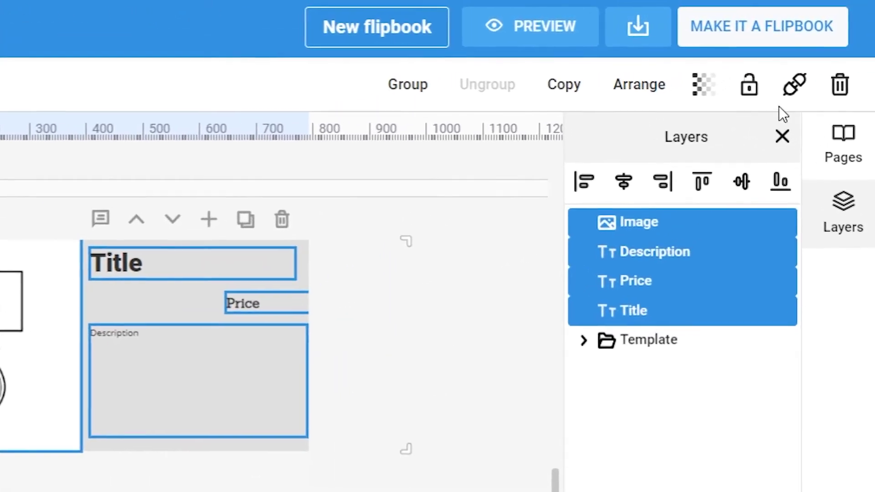
click(795, 87)
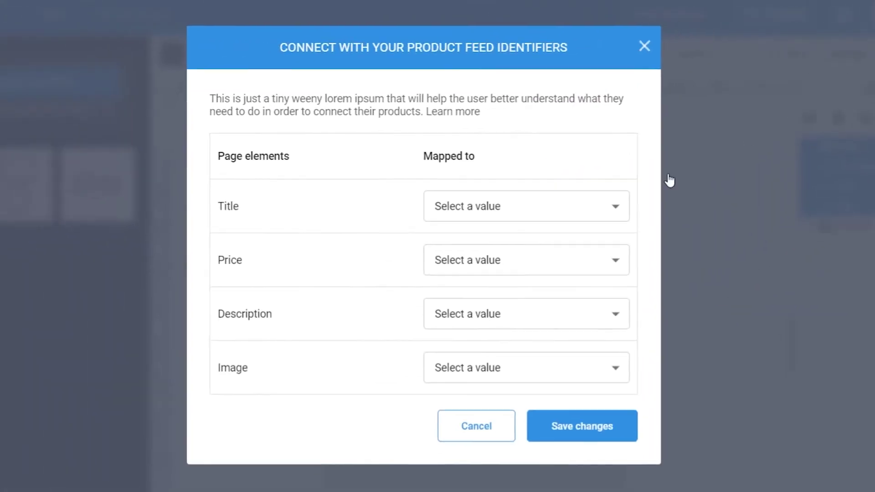
click(585, 196)
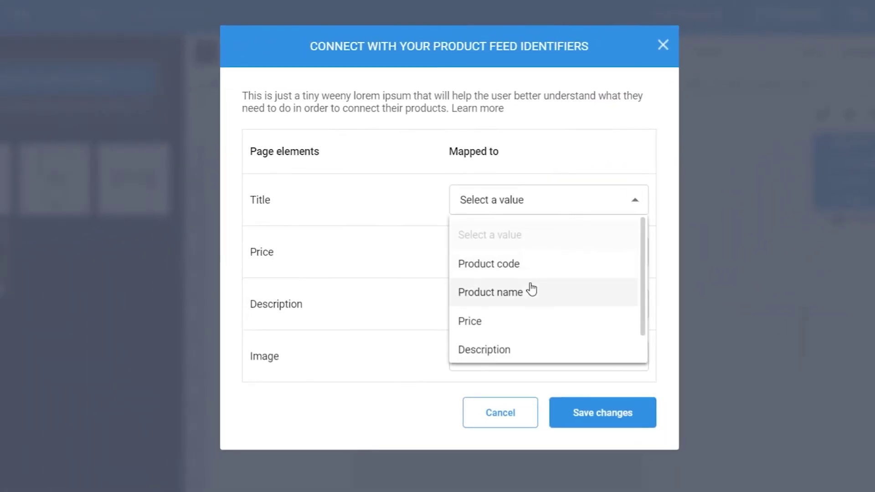
click(527, 289)
click(513, 254)
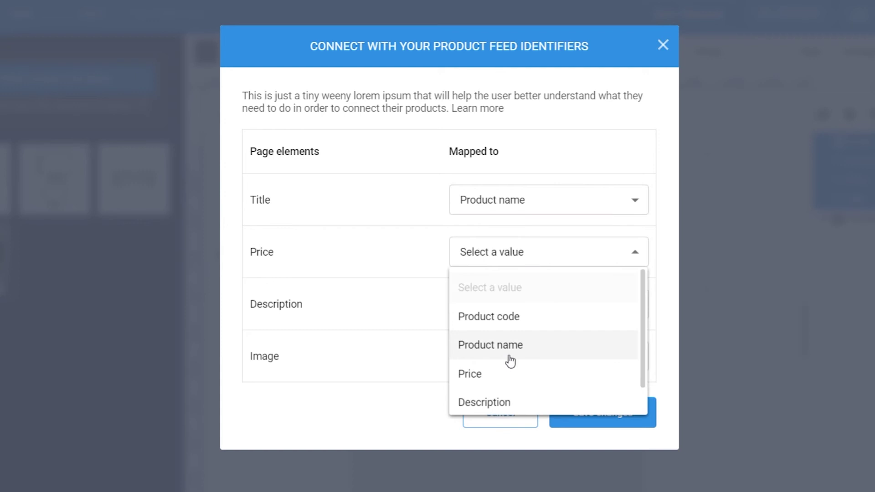
click(506, 375)
click(508, 308)
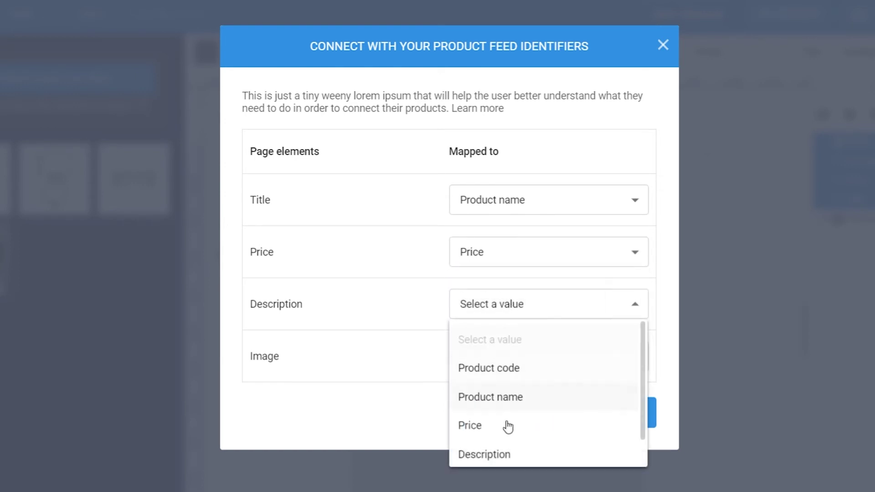
click(499, 456)
click(492, 358)
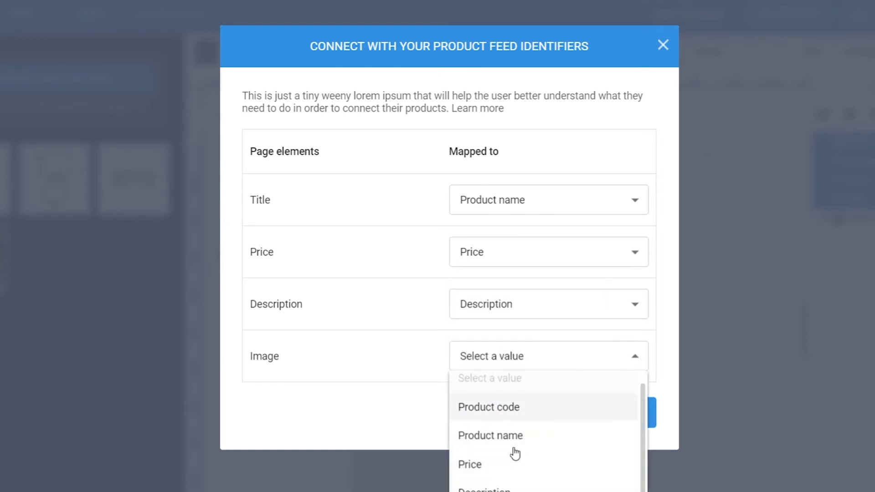
scroll(513, 469, down, 1)
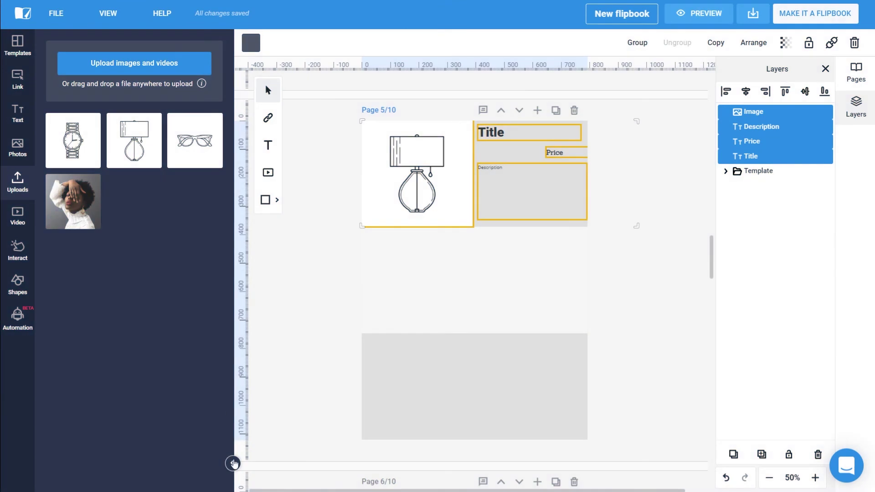
Group the image, title, price and description layers, collapse the group, and duplicate it
click(233, 464)
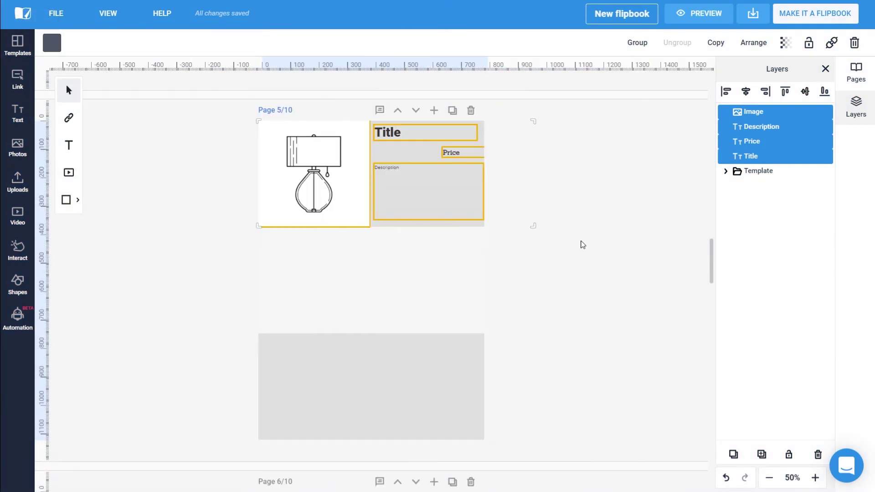
click(582, 245)
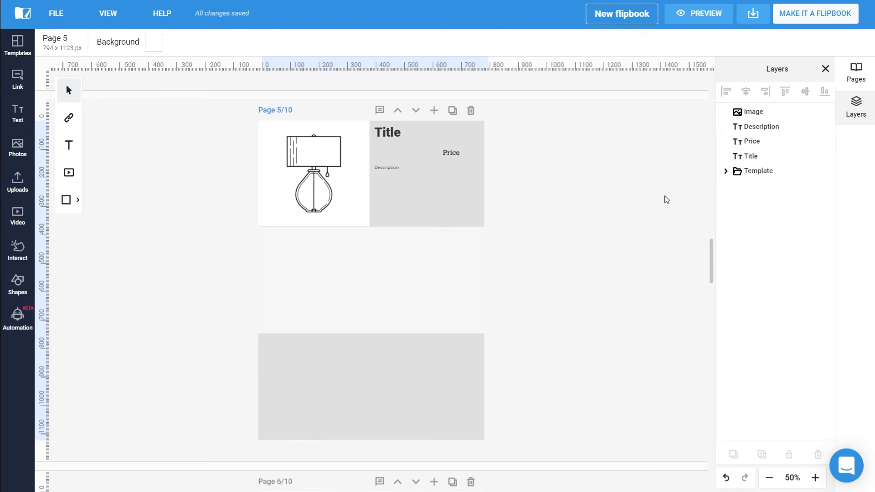
click(749, 156)
shift+click(752, 112)
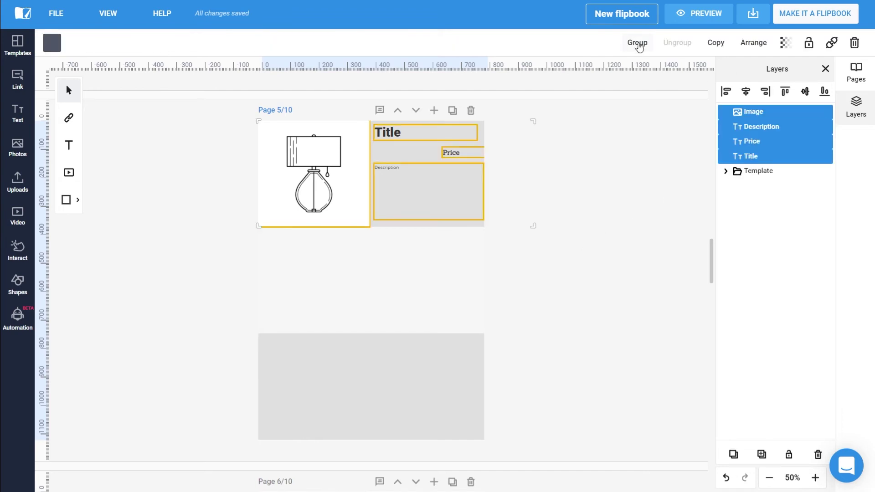
click(638, 43)
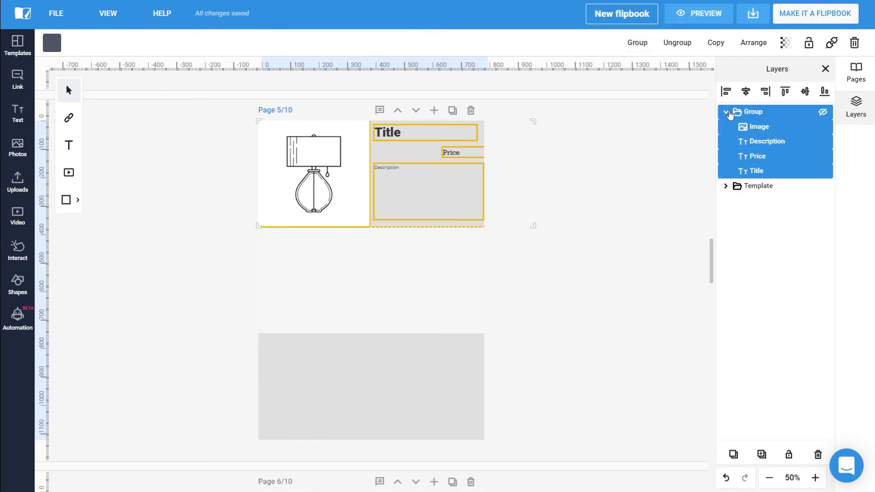
click(727, 112)
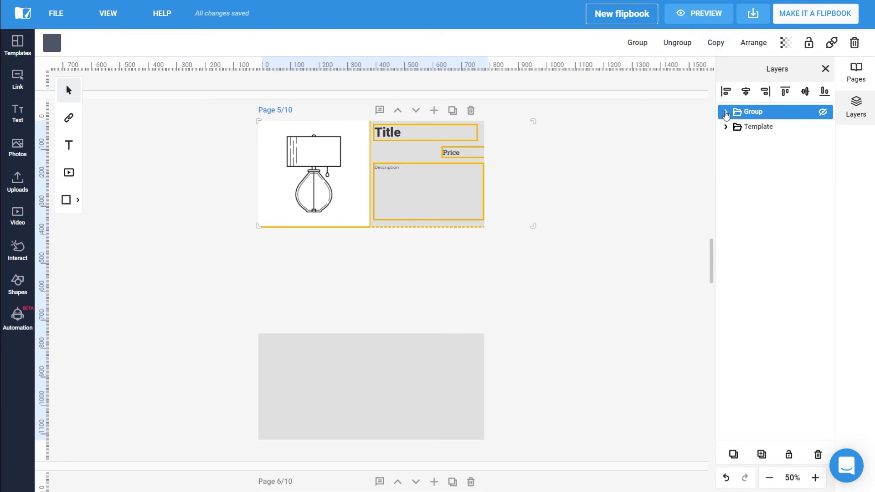
click(716, 44)
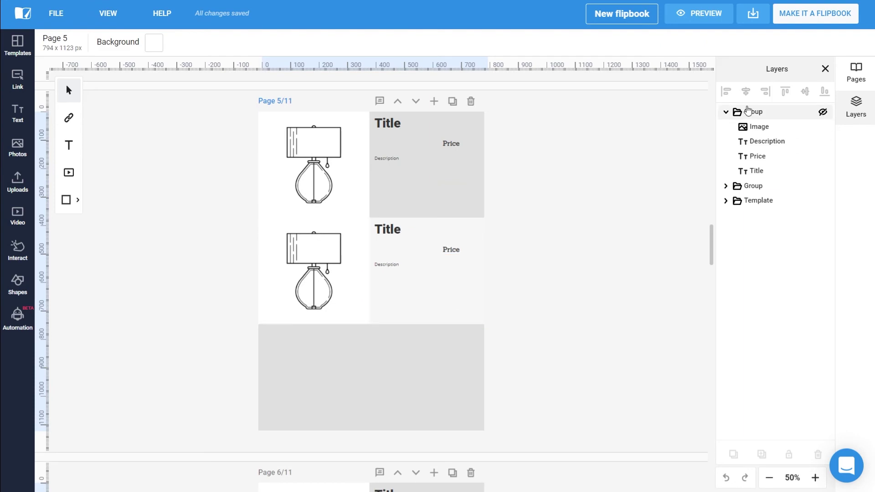
Place a third product group at page 5's bottom, then add all three blocks to every page
click(723, 43)
drag(333, 363, 346, 369)
click(604, 108)
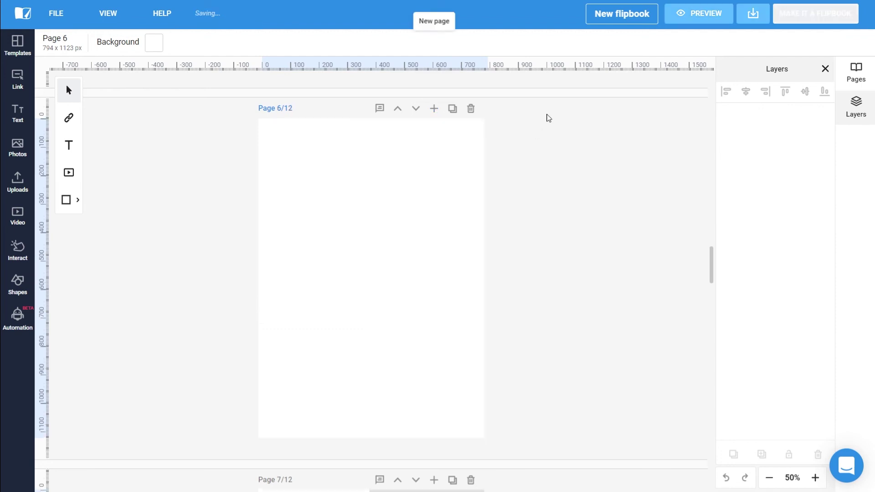
scroll(545, 151, up, 5)
scroll(542, 170, down, 1)
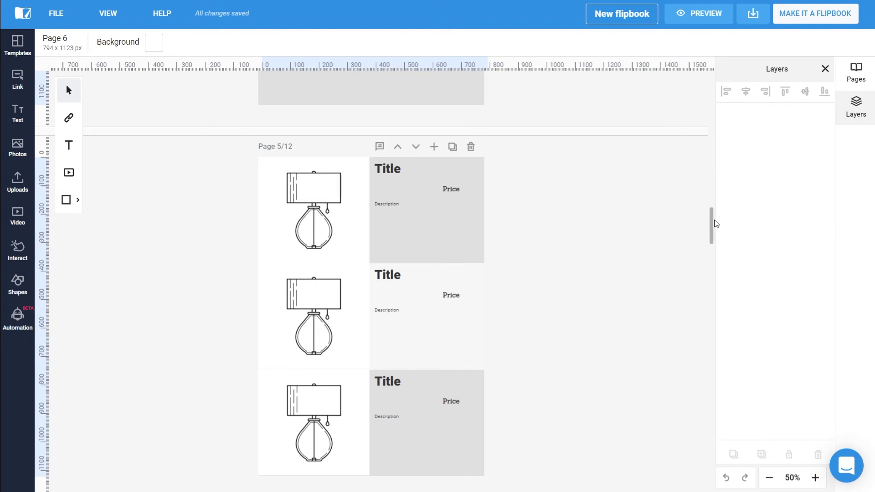
mouse_move(546, 147)
mouse_down()
mouse_move(194, 484)
mouse_move(207, 483)
mouse_up()
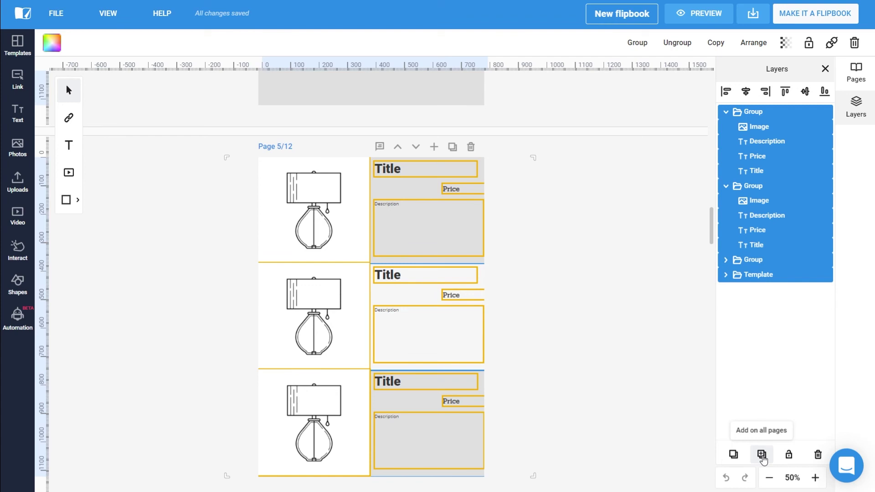
click(764, 457)
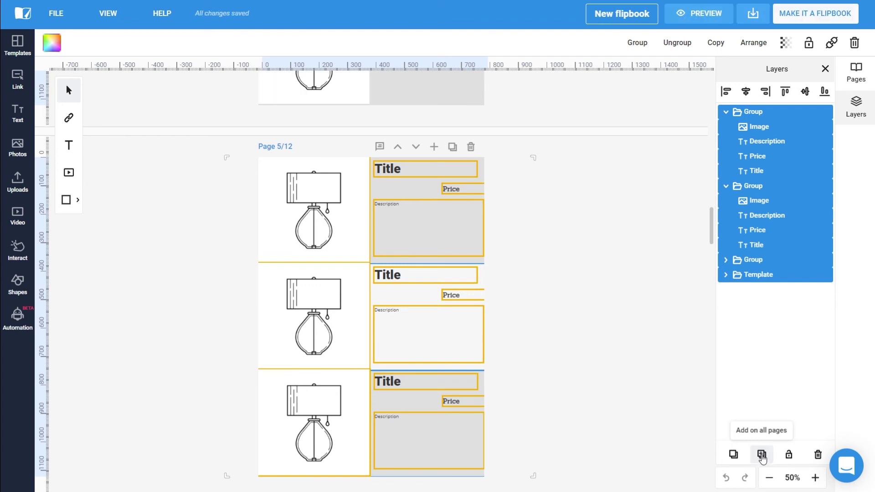
scroll(525, 284, down, 5)
scroll(523, 281, down, 2)
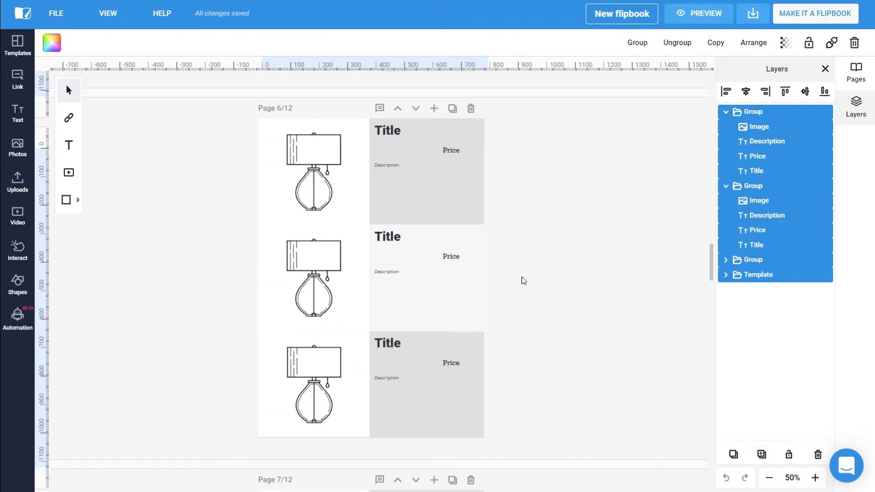
scroll(524, 281, up, 1)
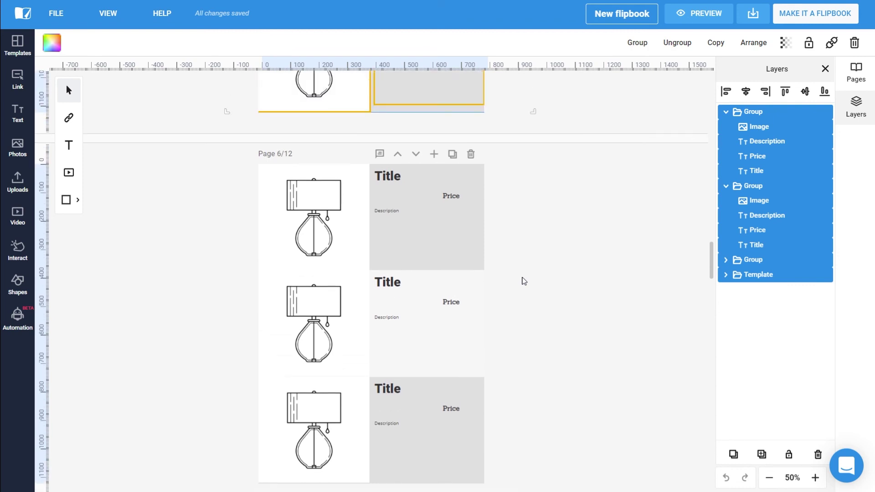
scroll(523, 281, up, 2)
scroll(522, 281, up, 4)
scroll(522, 280, up, 1)
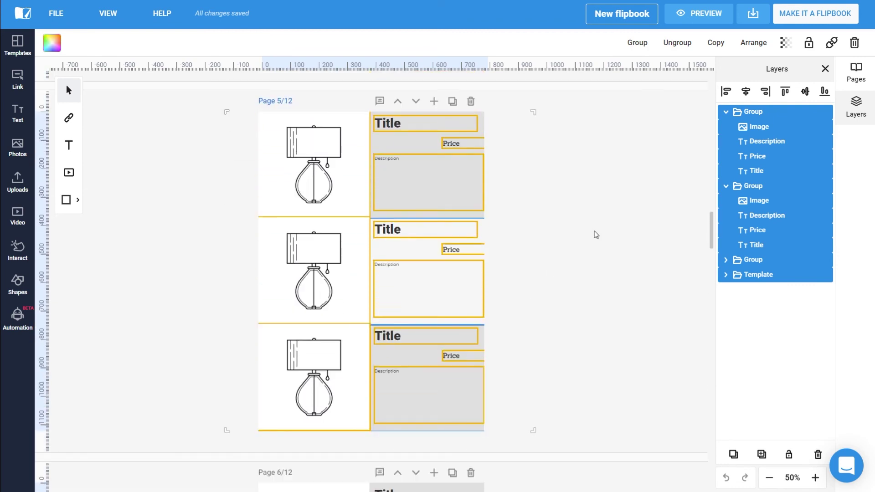
click(594, 236)
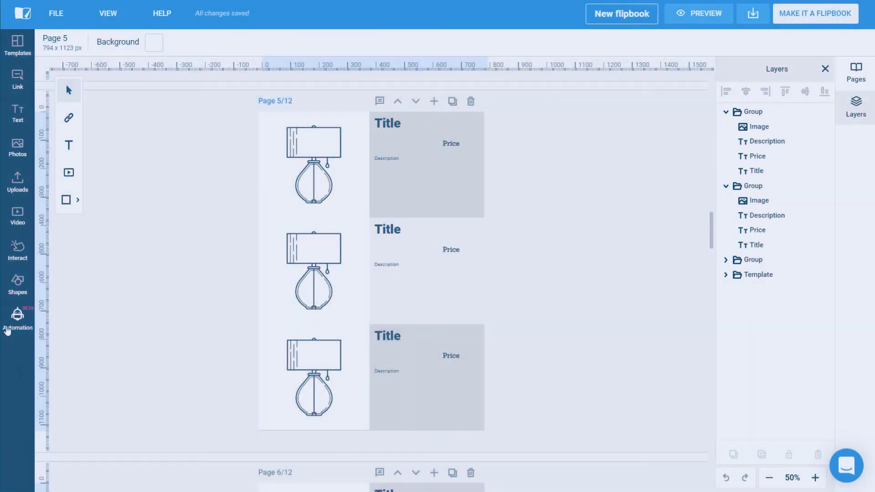
Drag Rattan armchair, Footstool with storage and Extendable table from the feed into the three slots
click(7, 328)
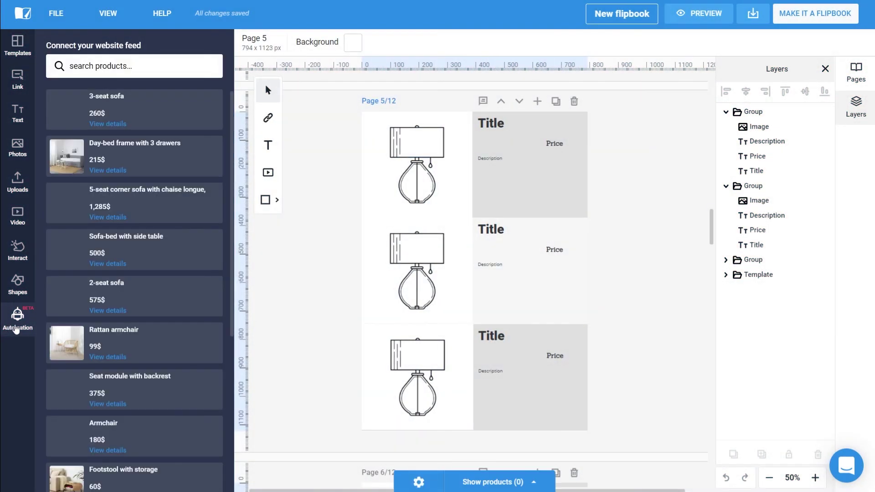
click(753, 259)
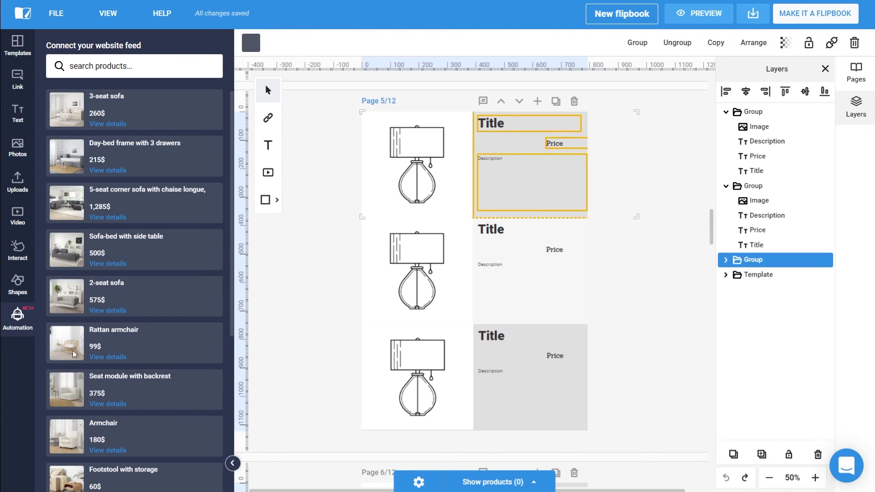
drag(113, 342, 432, 153)
click(752, 185)
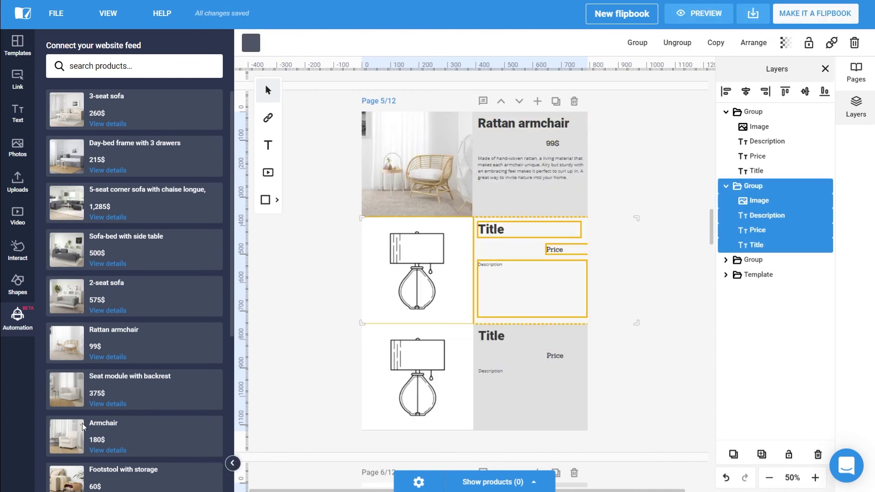
scroll(69, 444, down, 1)
mouse_move(68, 443)
mouse_down()
mouse_move(133, 438)
mouse_move(458, 274)
mouse_up()
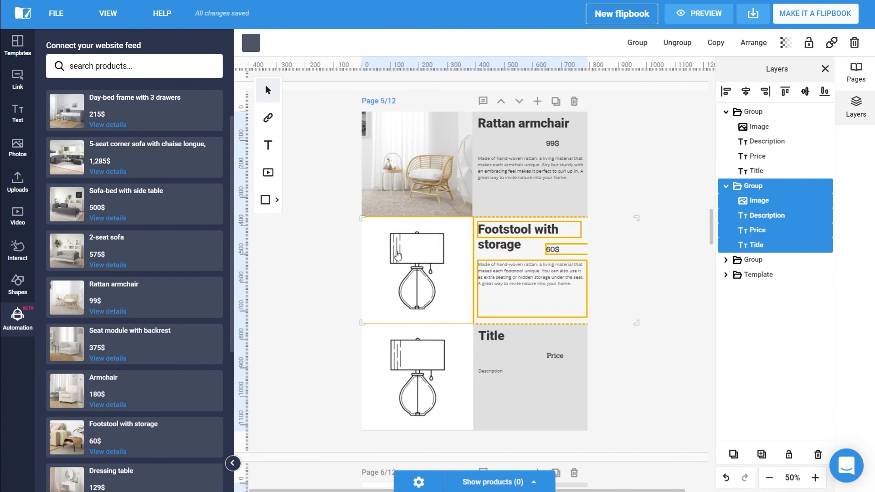
click(752, 260)
click(753, 112)
scroll(133, 274, down, 5)
drag(69, 267, 417, 376)
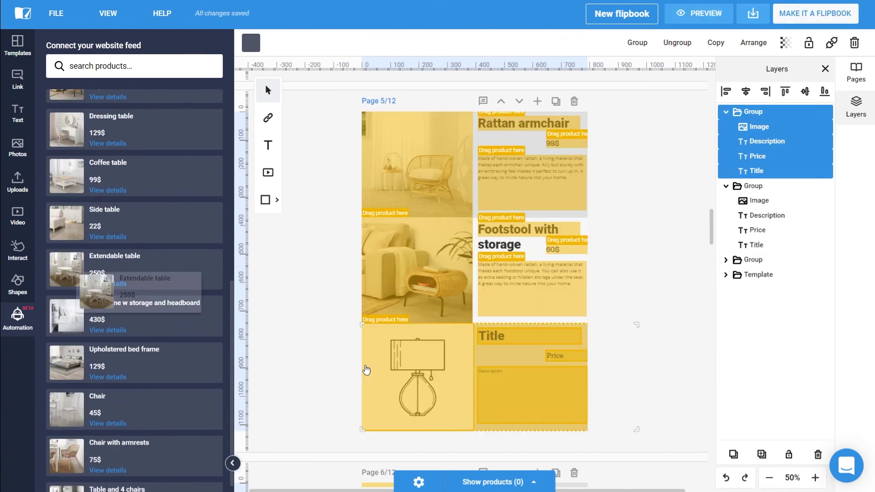
click(677, 290)
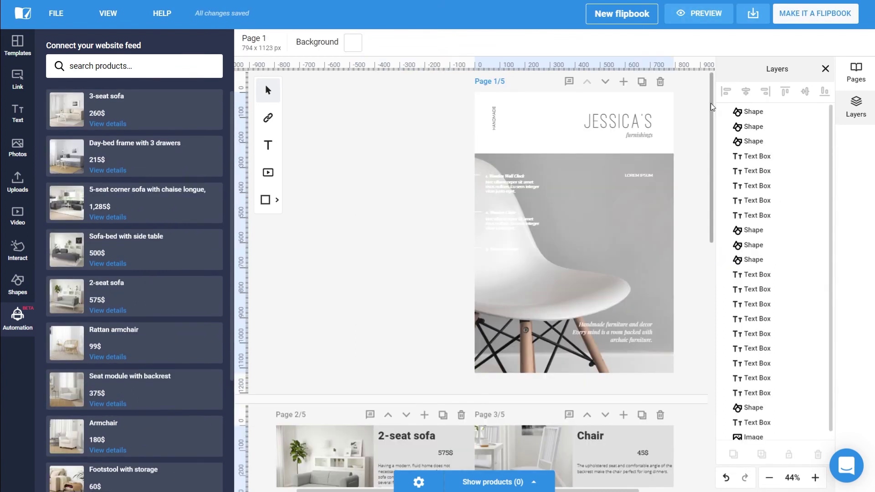
scroll(709, 129, down, 3)
scroll(707, 137, down, 3)
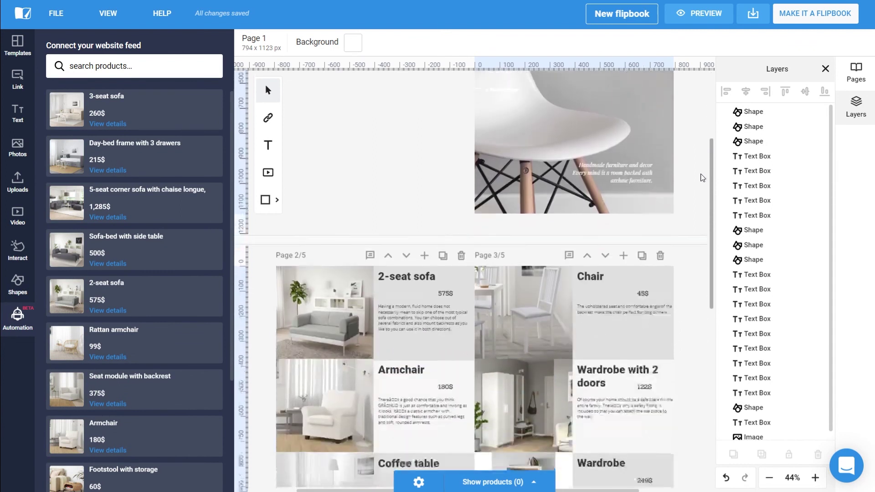
scroll(697, 246, down, 3)
scroll(693, 302, down, 3)
scroll(691, 322, down, 3)
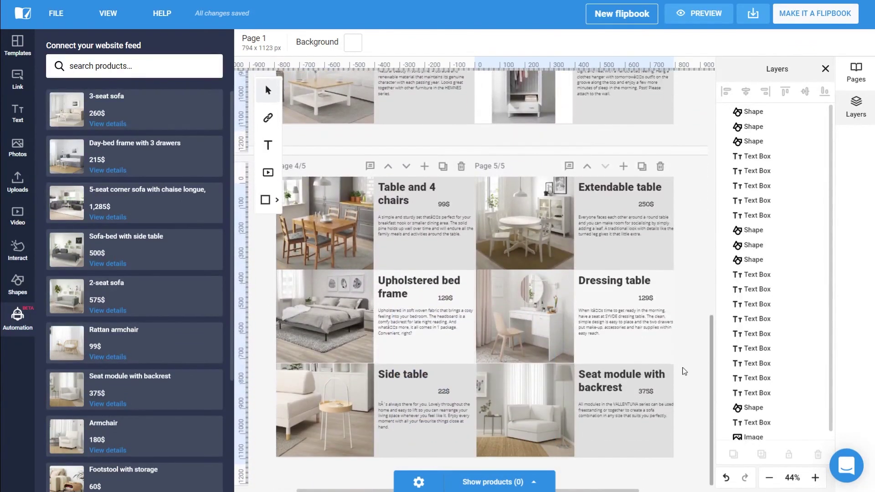
scroll(702, 258, up, 5)
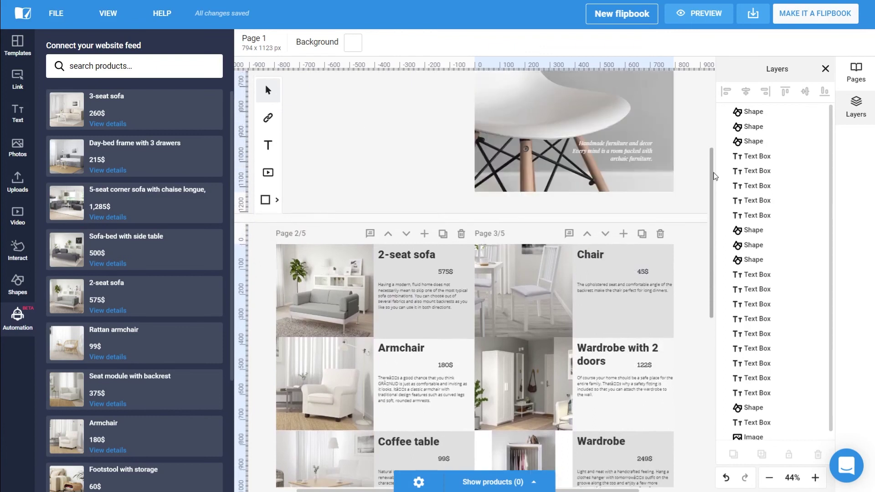
drag(713, 177, 699, 99)
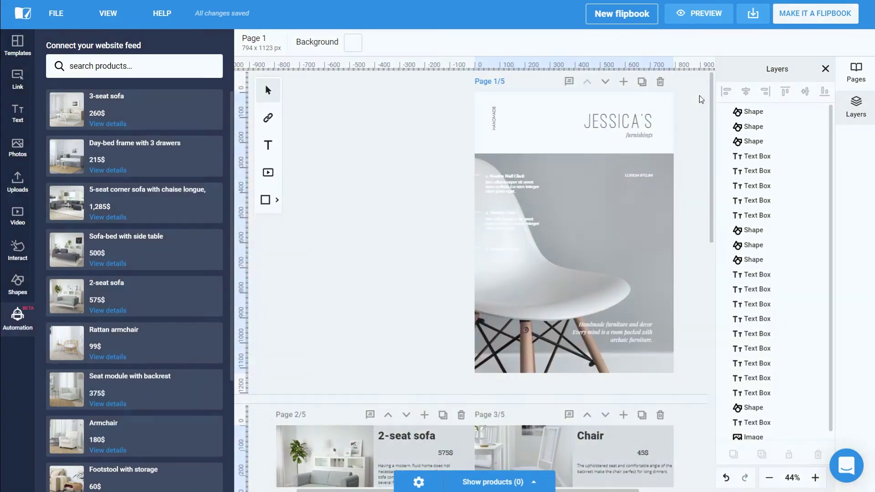